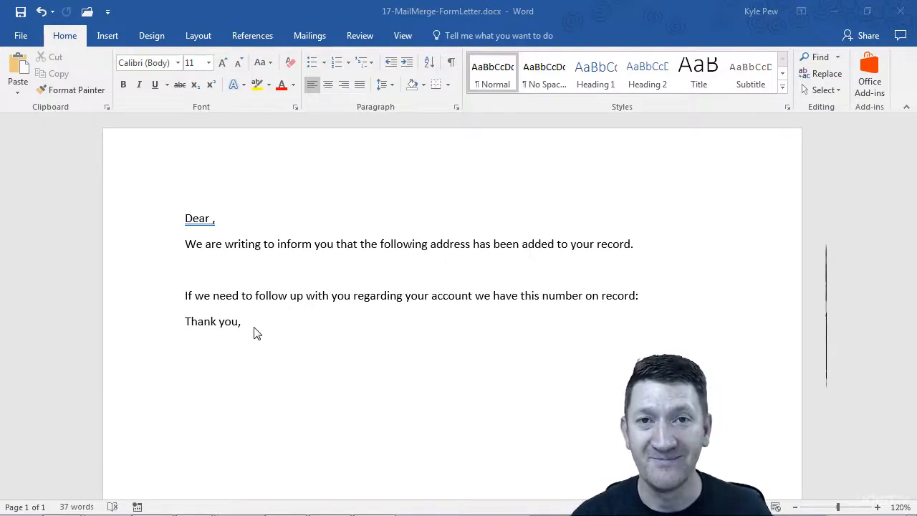
Place the insertion point before the comma after "Dear" and set up a Letters mail merge that uses the current document
left_click(214, 221)
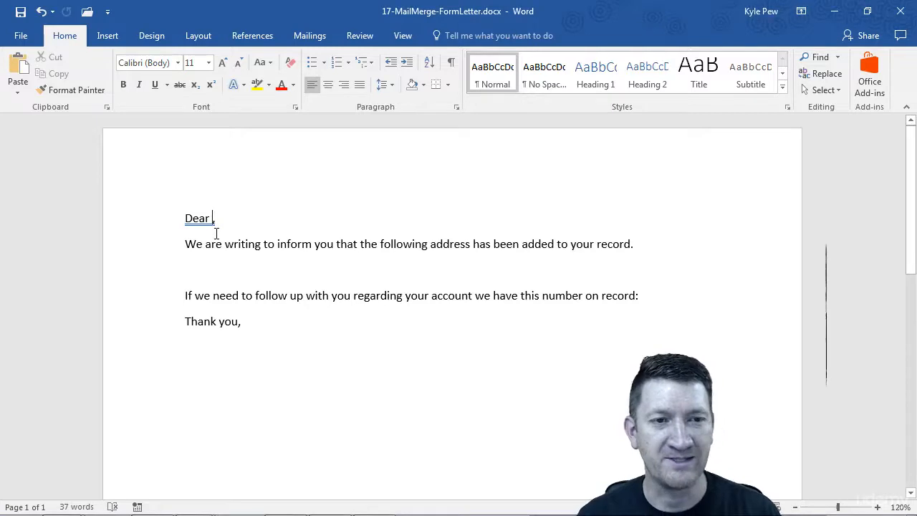
left_click(310, 37)
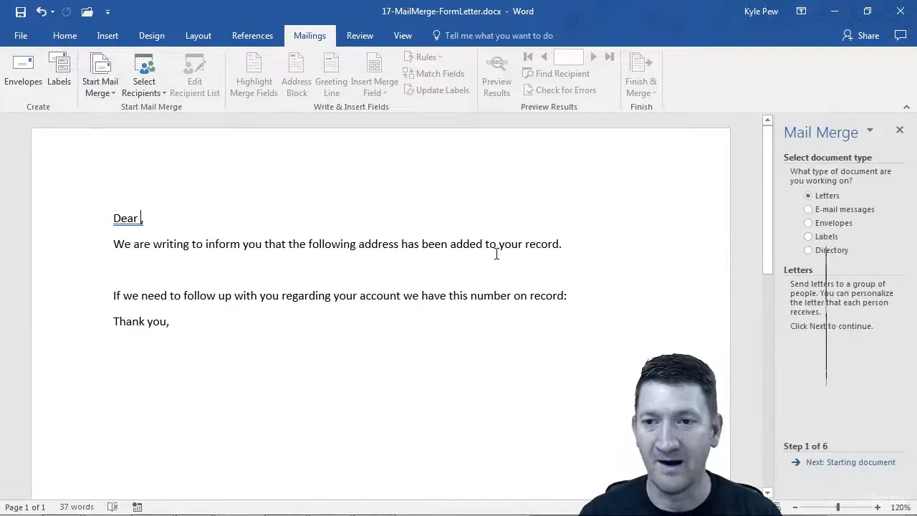
left_click(839, 461)
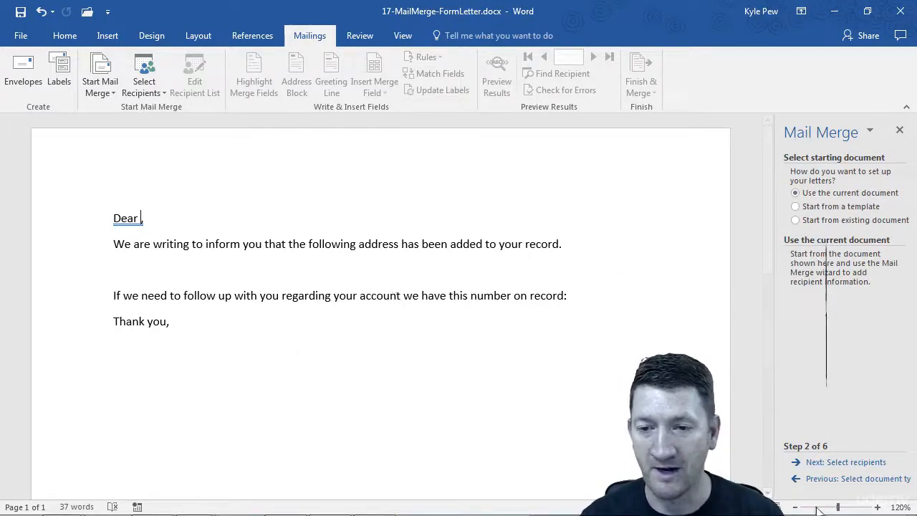
left_click(817, 461)
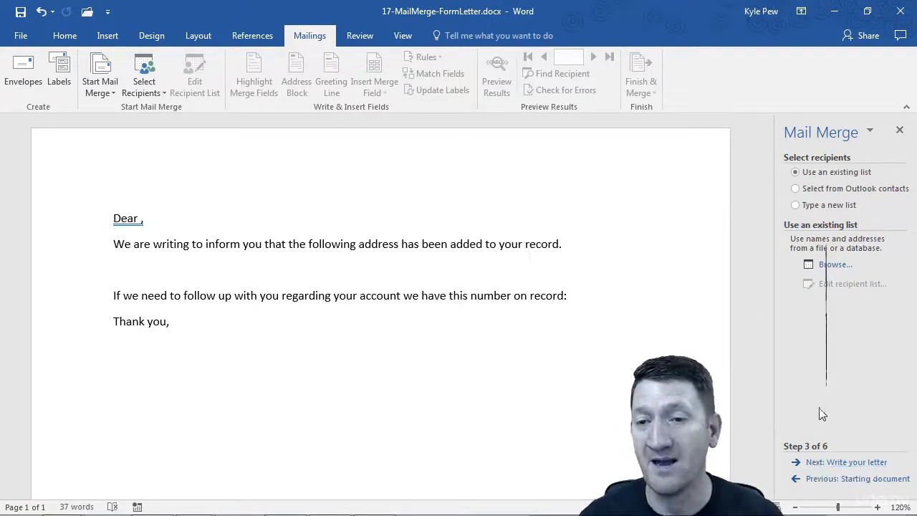
Open CustomerInfo-MailMerge.xlsx from OneDrive's OfficeNewb/Videos/MicrosoftOffice/WordBegToAdv/ExerciseFiles folder as the existing recipient list
left_click(833, 265)
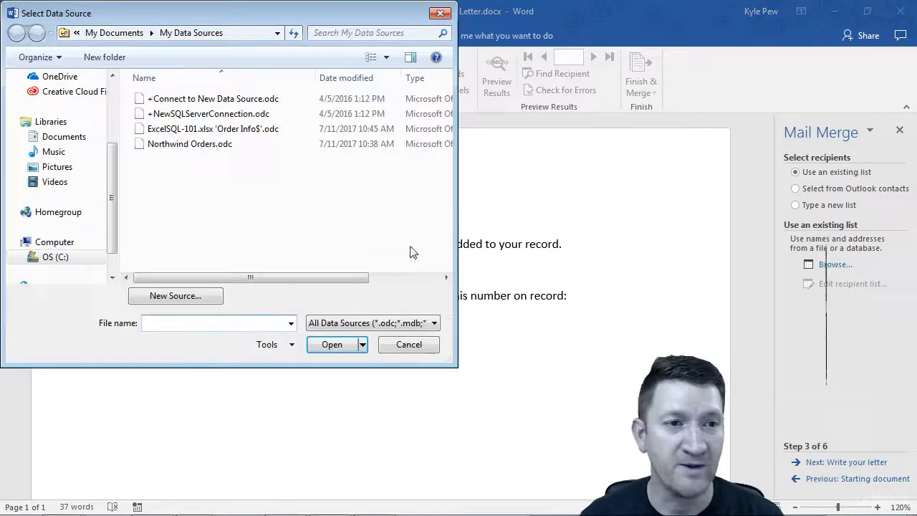
left_click(64, 76)
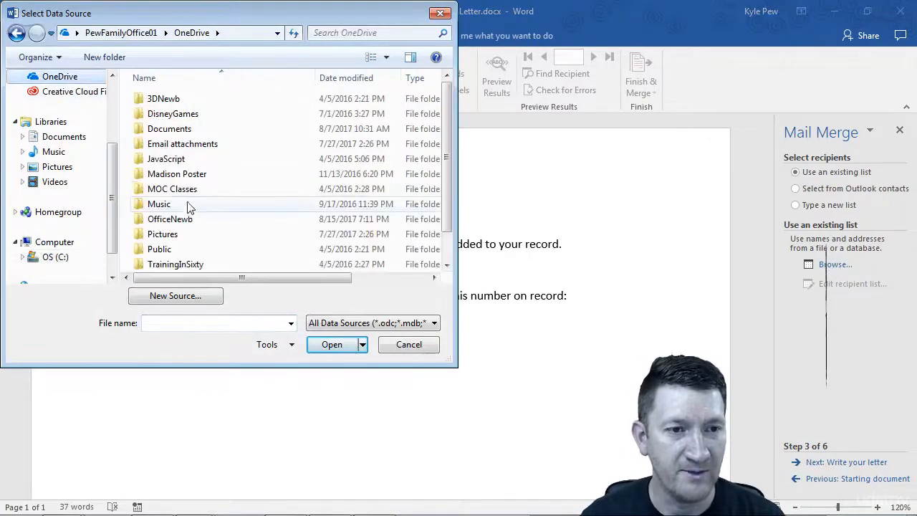
double_click(172, 219)
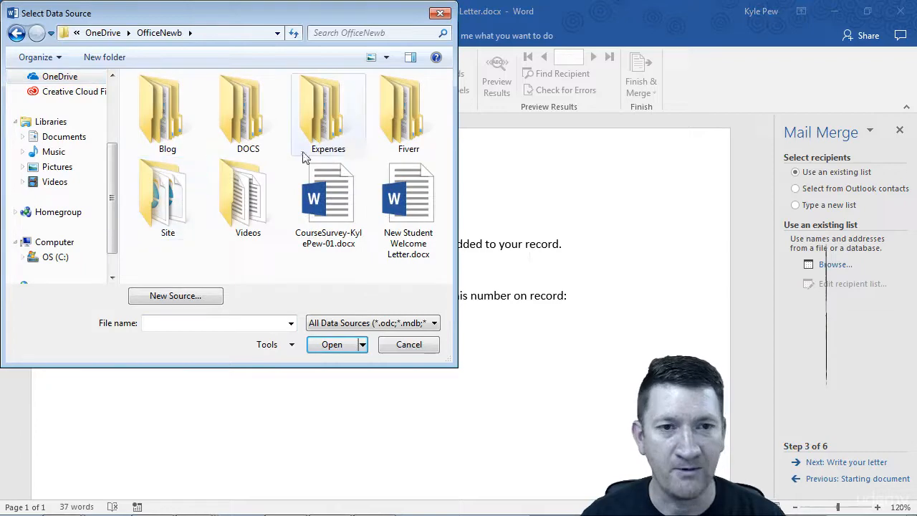
double_click(248, 195)
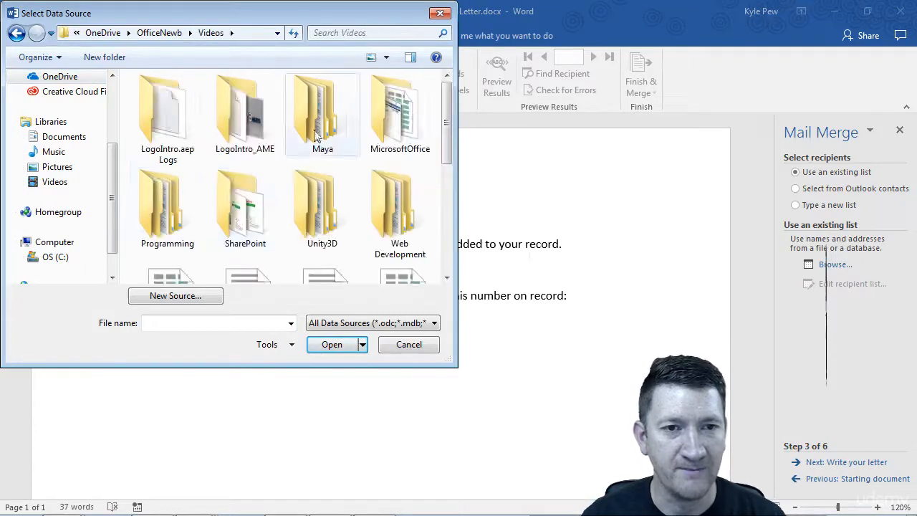
double_click(381, 117)
scroll(232, 222, "down", 6)
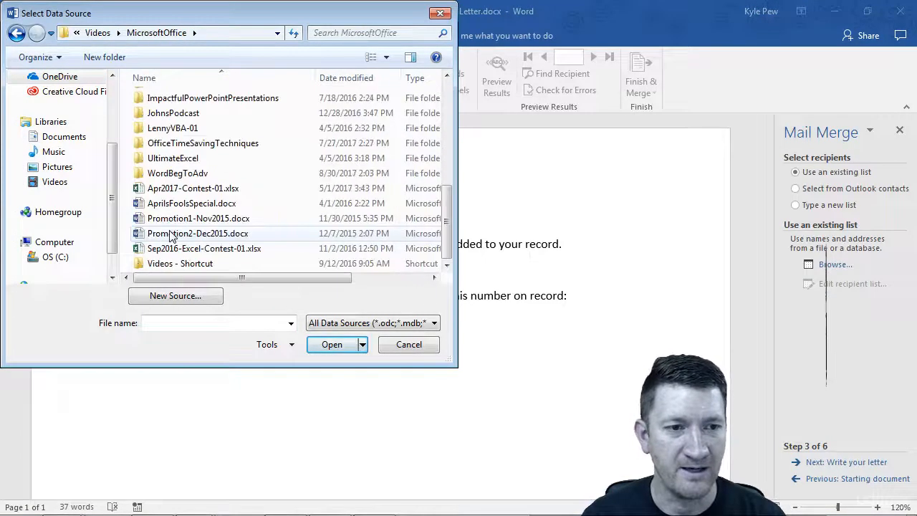
double_click(172, 173)
double_click(172, 119)
scroll(171, 214, "down", 3)
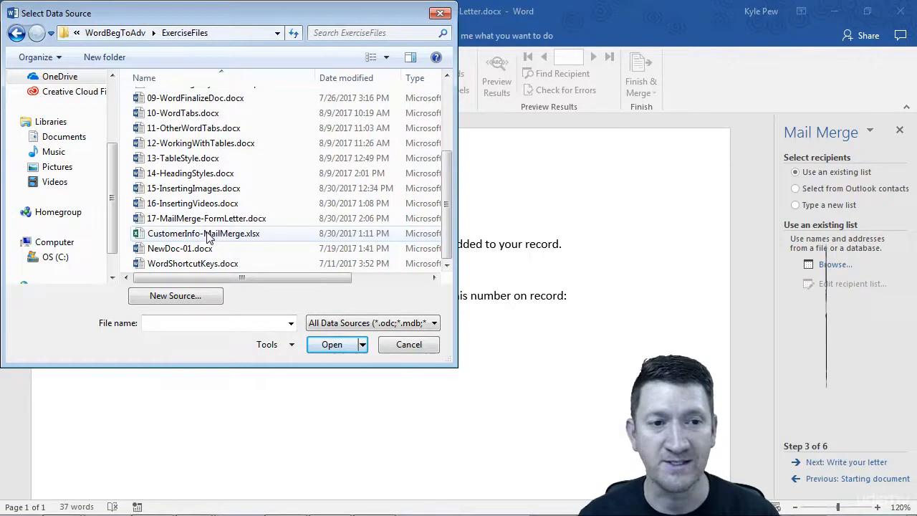
double_click(208, 234)
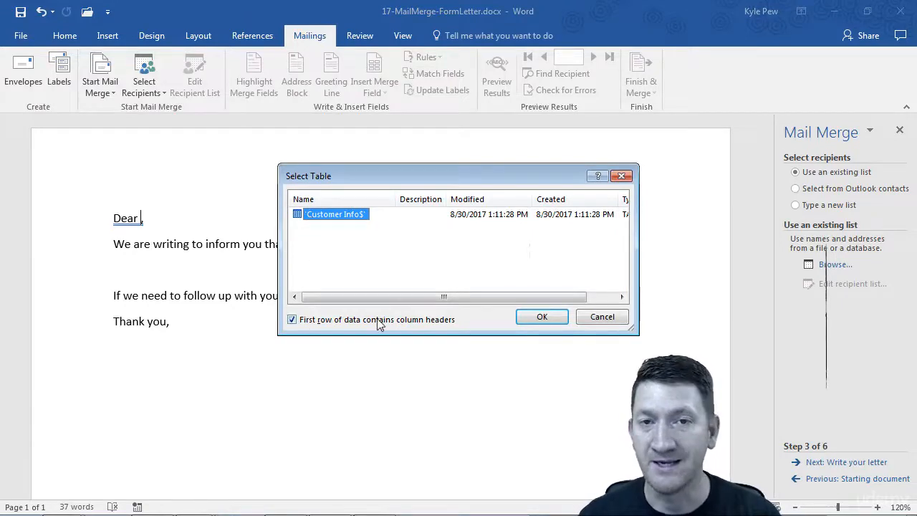
Use the 'Customer Info$' table with column headers and all its recipients, and insert the ContactName merge field after "Dear"
left_click(536, 316)
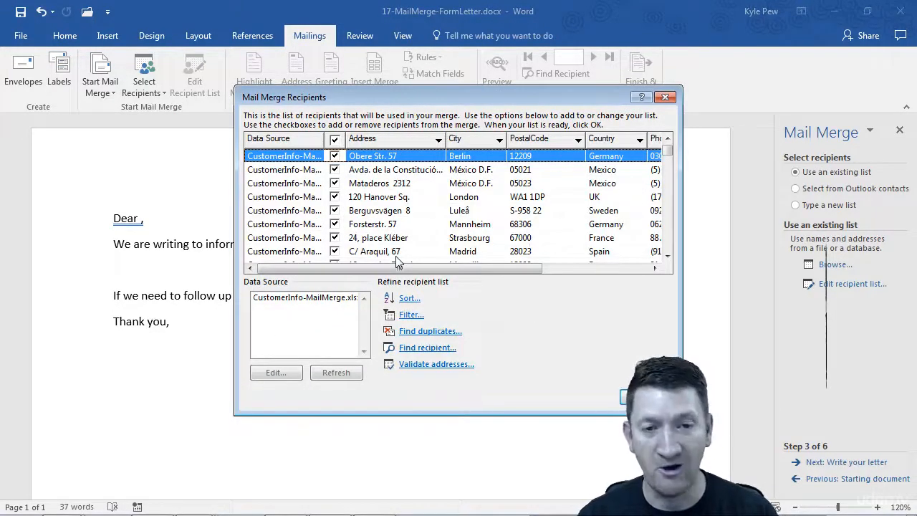
left_click(633, 397)
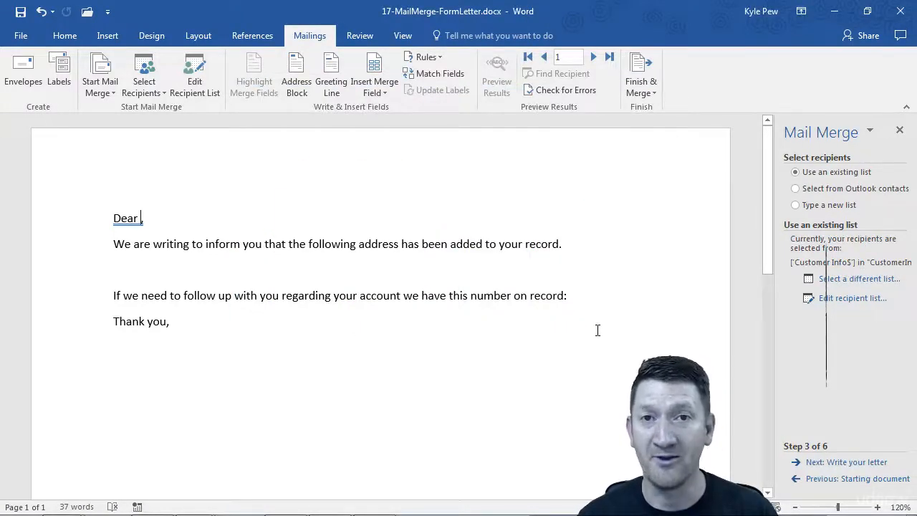
left_click(835, 464)
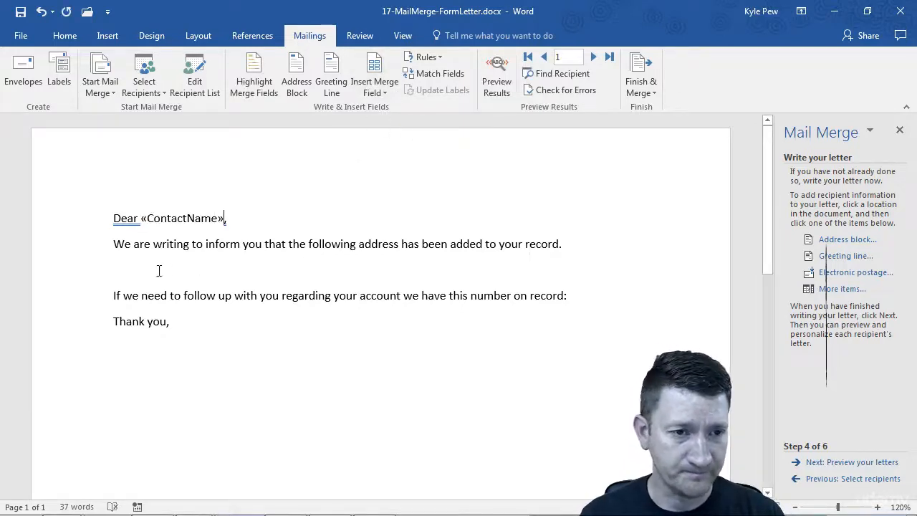
Below the first sentence, insert merge fields on three lines: Address, then City and PostalCode separated by a comma, then Country
left_click(142, 269)
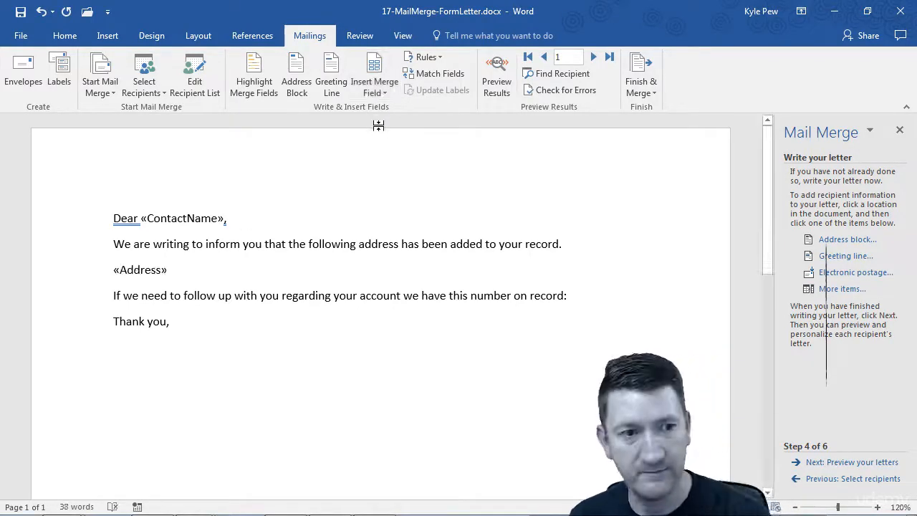
key("Return")
left_click(383, 89)
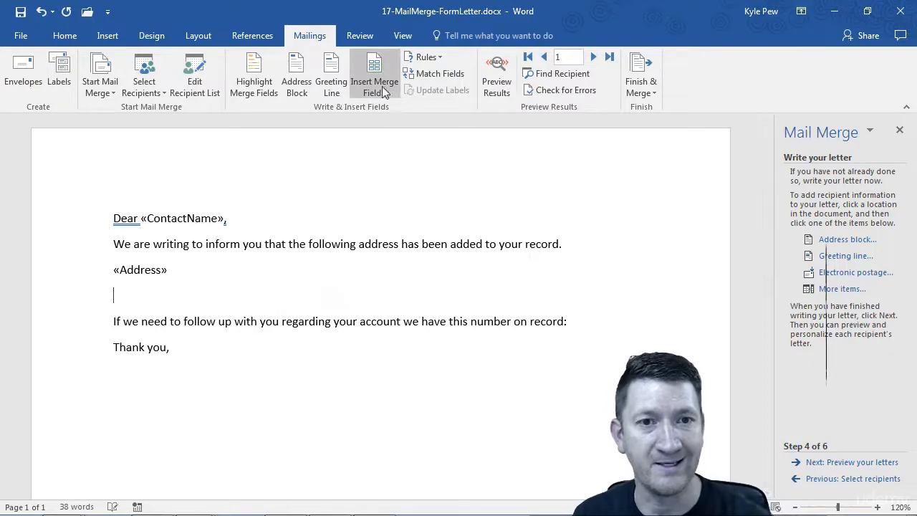
left_click(385, 149)
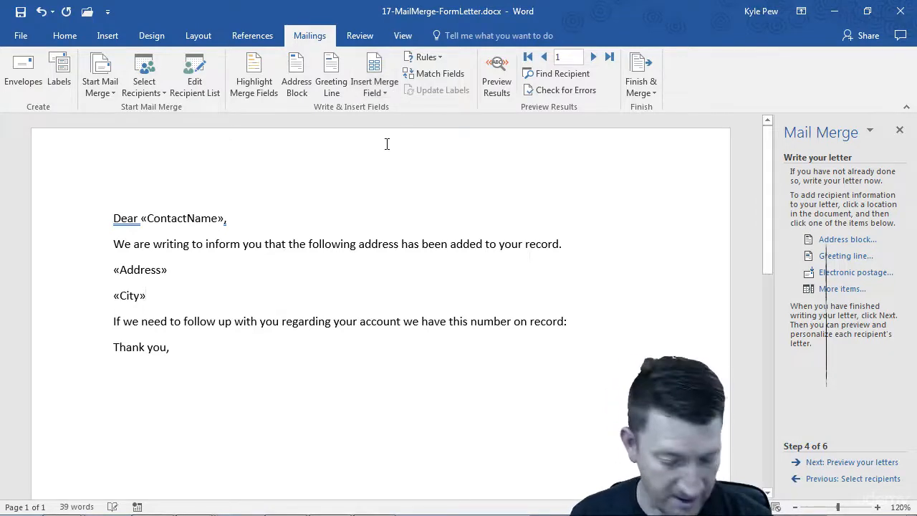
type(",")
left_click(390, 92)
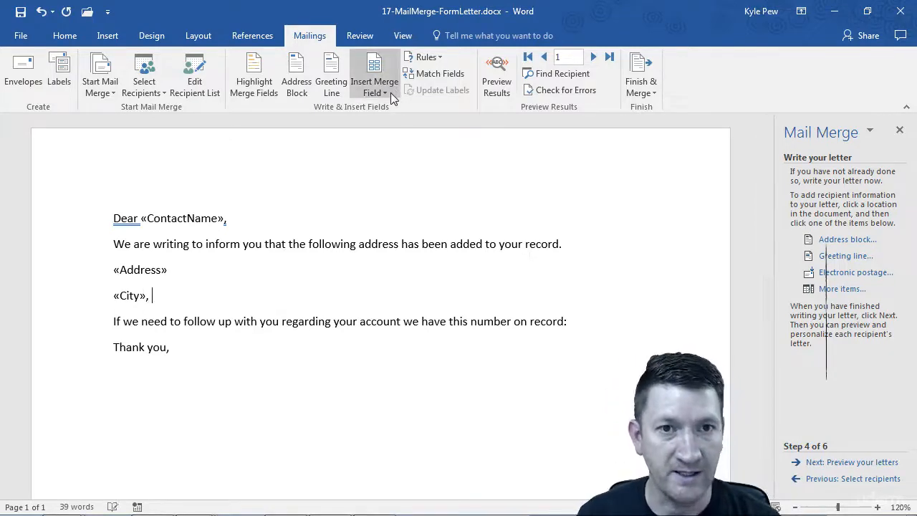
left_click(392, 154)
key("Return")
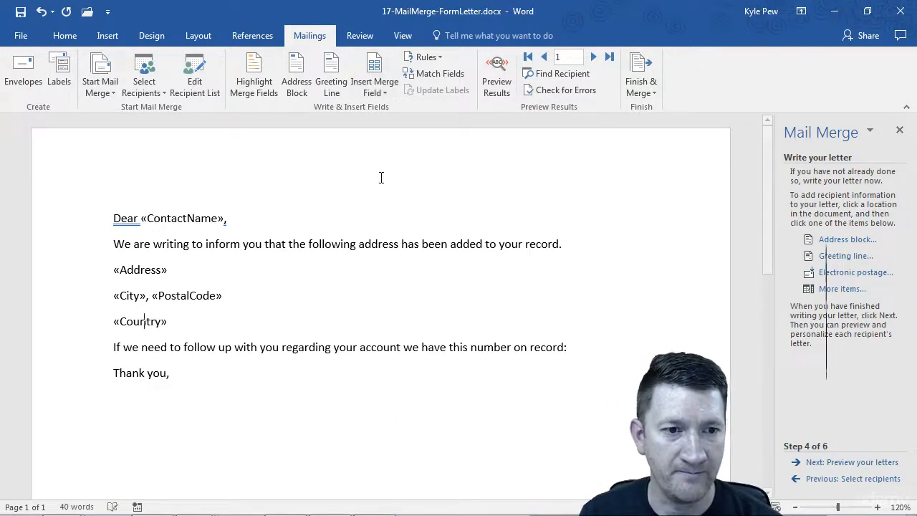
Insert the Phone merge field at the end of the sentence about the number on record
left_click(582, 348)
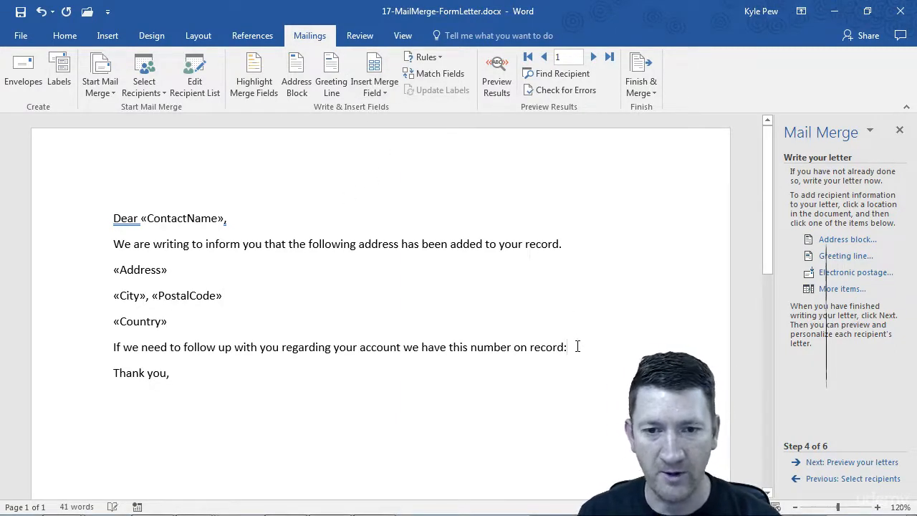
left_click(373, 88)
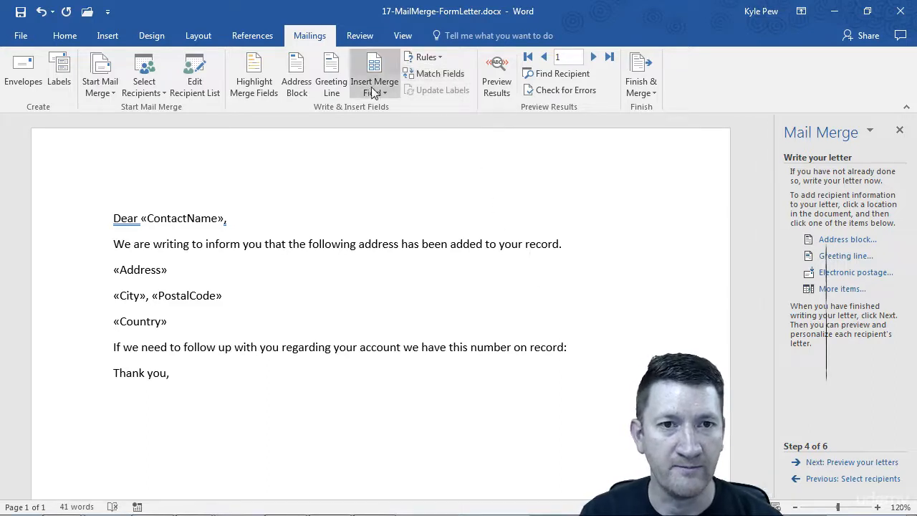
left_click(385, 192)
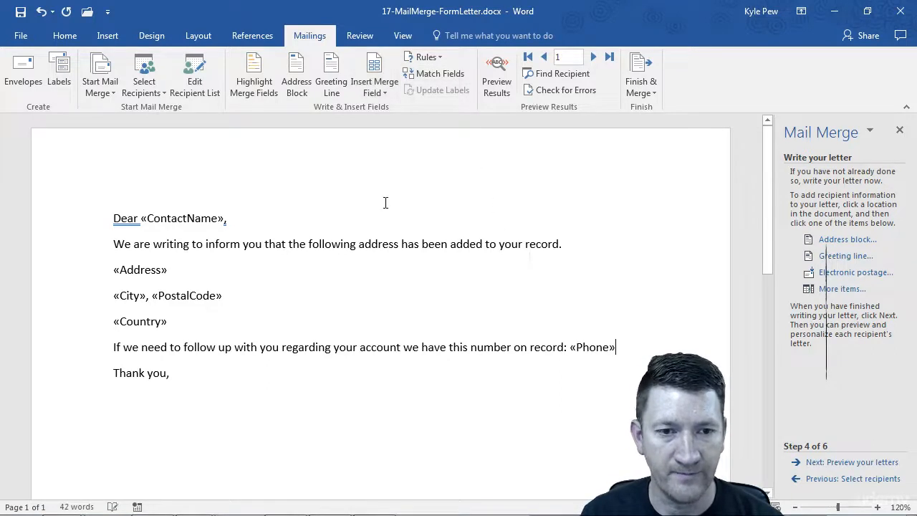
Check each inserted merge field in the letter, from the contact name through the phone number
left_click(195, 221)
left_click(154, 271)
left_click(184, 295)
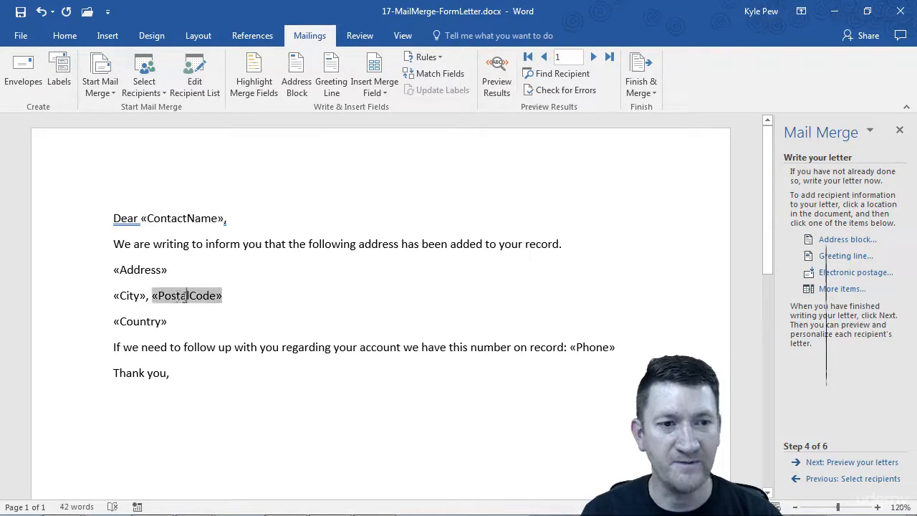
left_click(122, 296)
left_click(142, 320)
left_click(601, 349)
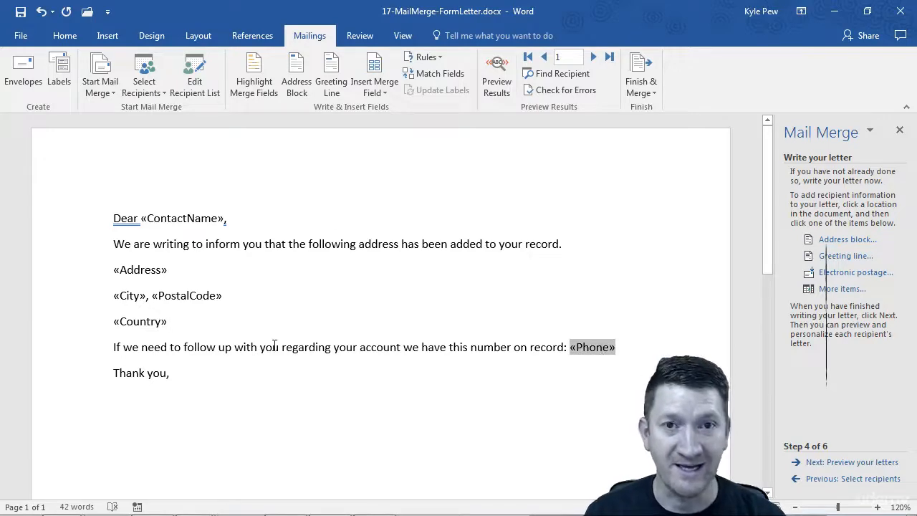
Preview the merged letter with real data and step forward through the recipients' records up to record 38
left_click(494, 78)
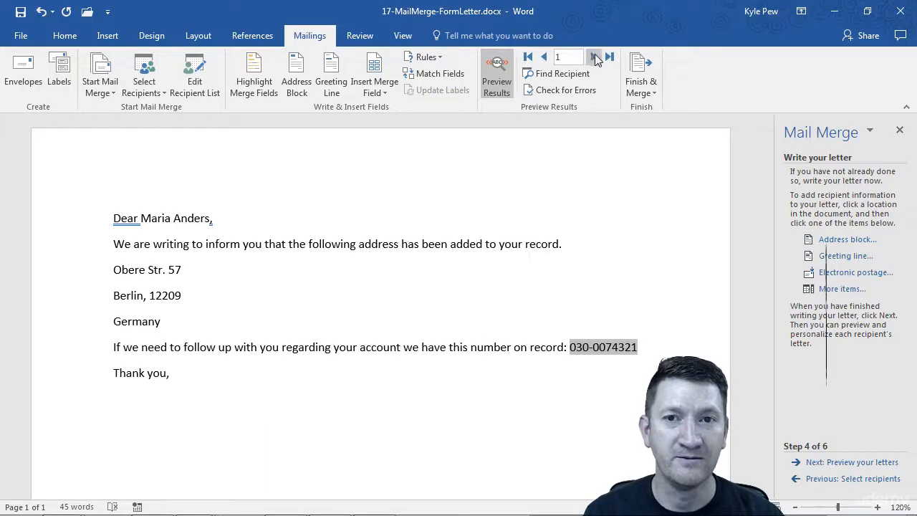
left_click(594, 57)
left_click(594, 57)
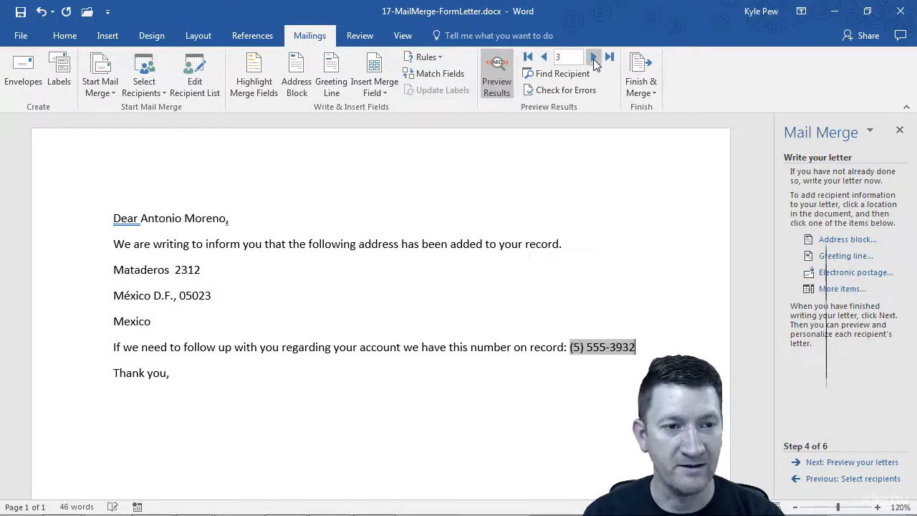
left_click(594, 57)
left_click(594, 58)
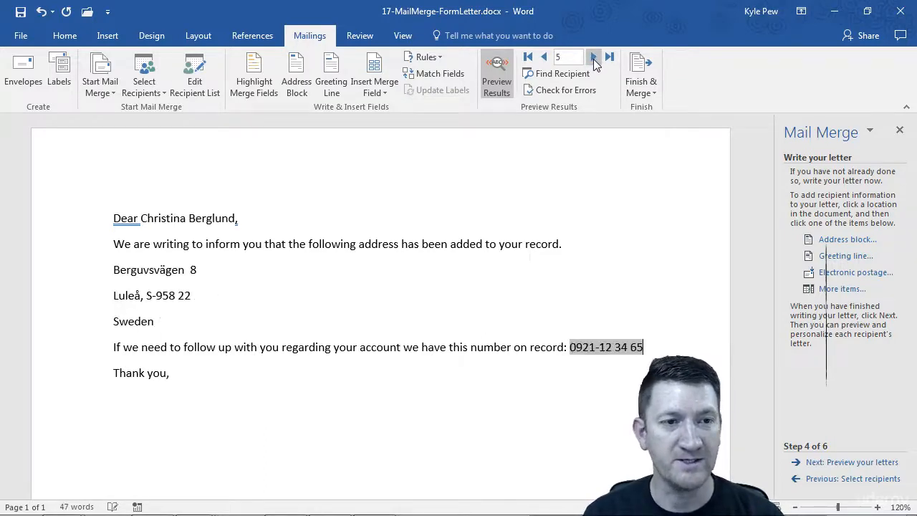
left_click(593, 58)
left_click(593, 57)
left_click(593, 57)
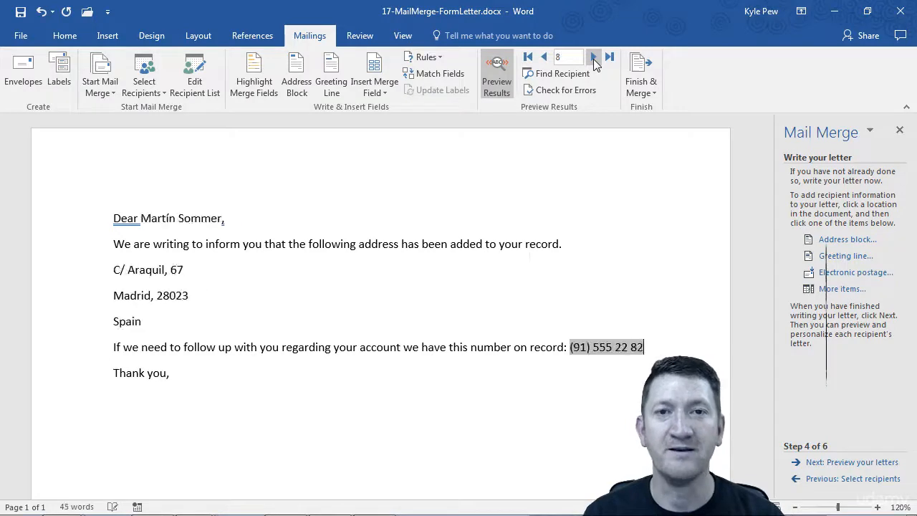
left_click(592, 57)
left_click(593, 57)
left_click(593, 57)
left_click(593, 57)
left_click(593, 57)
left_click(593, 57)
left_click(593, 57)
left_click(593, 57)
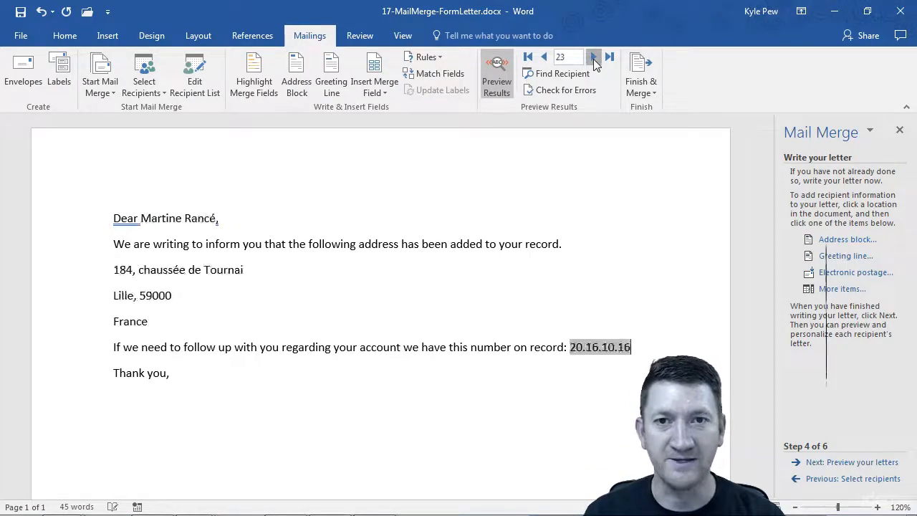
left_click(593, 57)
left_click(593, 57)
left_click(593, 58)
left_click(593, 57)
left_click(593, 57)
left_click(593, 57)
left_click(593, 57)
left_click(593, 57)
left_click(593, 58)
left_click(593, 58)
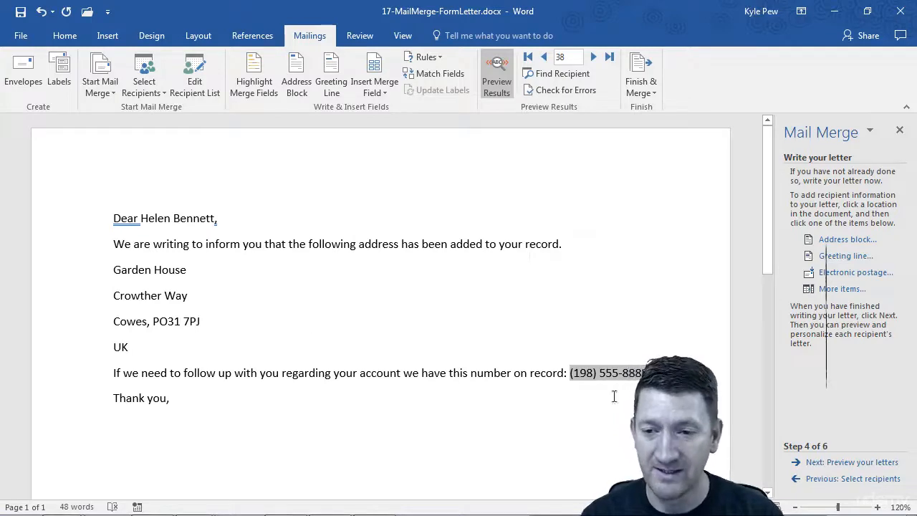
Complete the mail merge by generating editable individual letters for all records in a new document
left_click(836, 463)
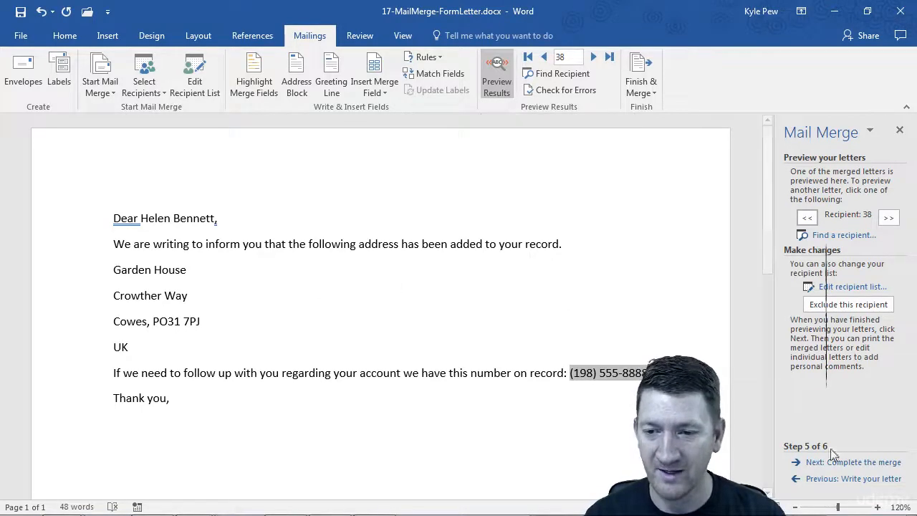
left_click(852, 462)
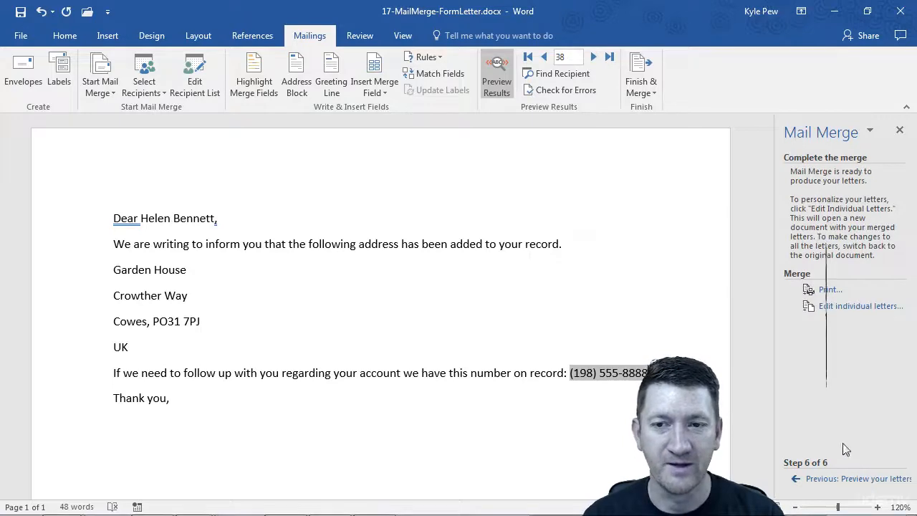
left_click(855, 308)
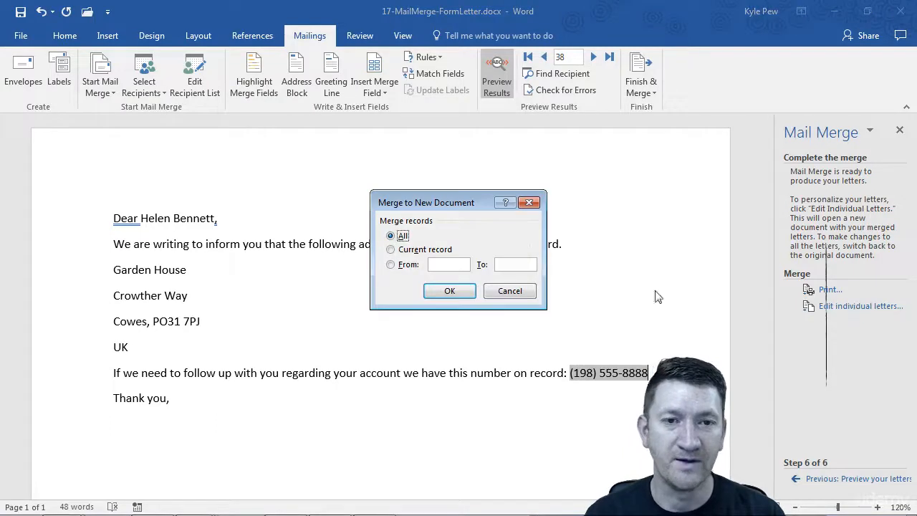
left_click(448, 291)
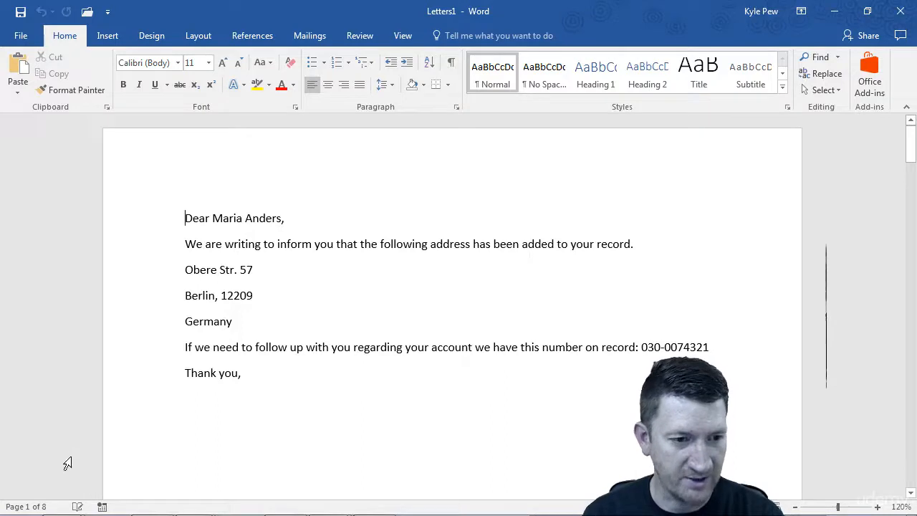
left_click_drag(48, 495, 67, 401)
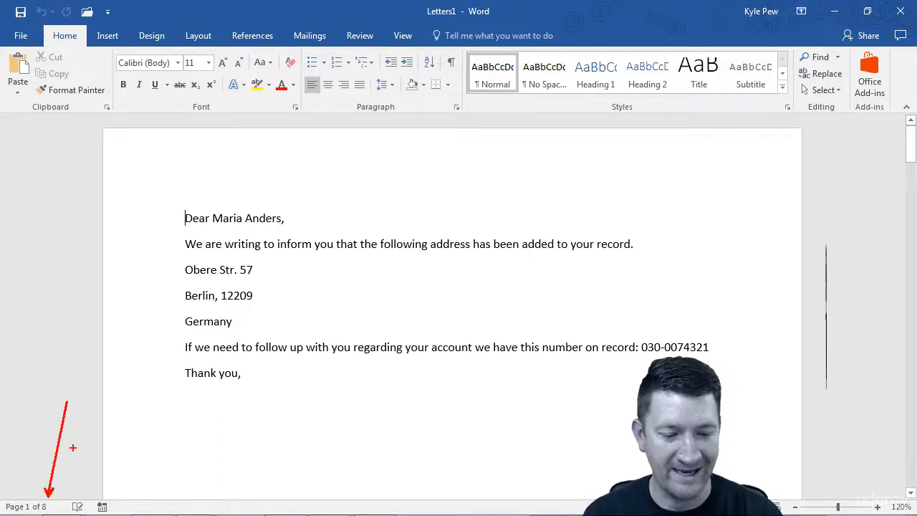
Review the merged letters in the new document from page 1 through page 8, examining each recipient's name, address and phone number
key("Escape")
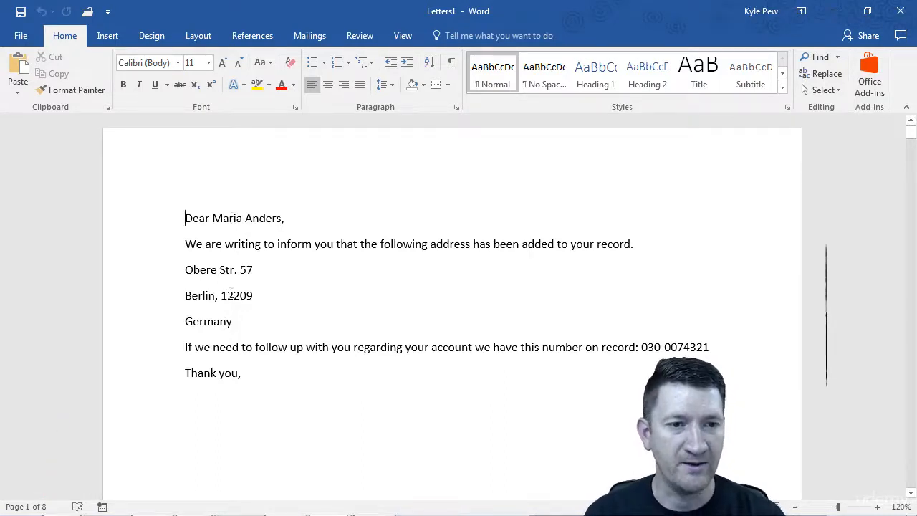
scroll(224, 390, "down", 15)
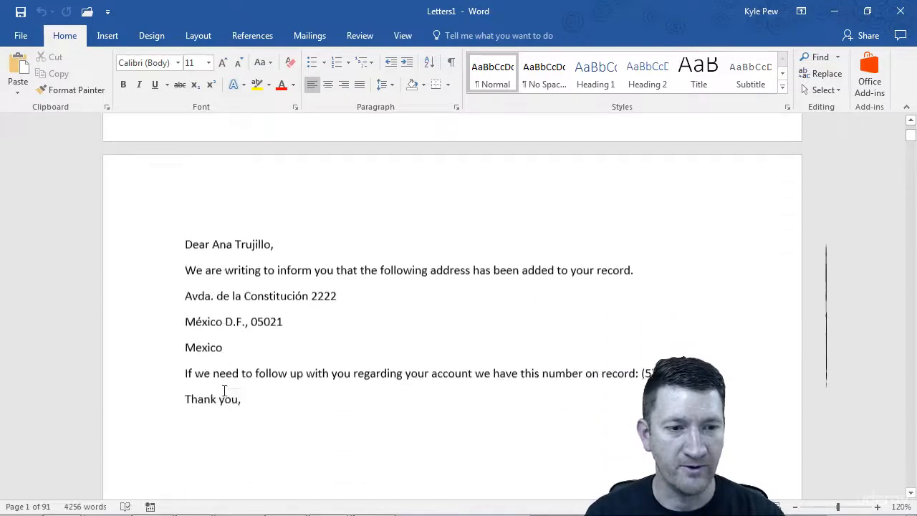
scroll(224, 390, "down", 20)
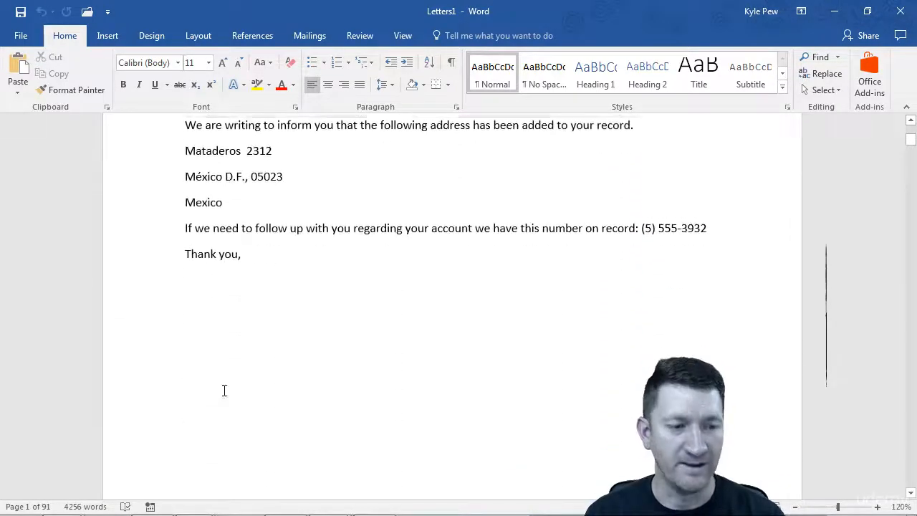
scroll(319, 195, "up", 5)
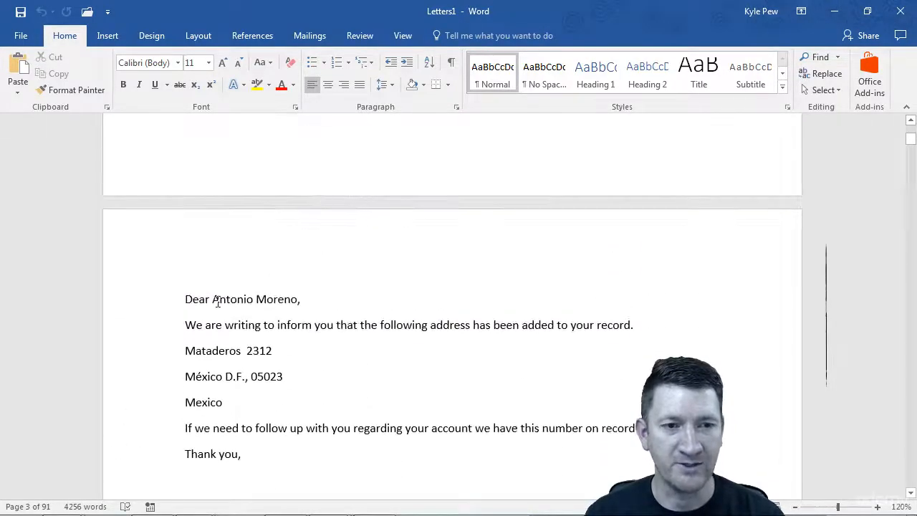
scroll(321, 295, "down", 6)
scroll(321, 297, "down", 15)
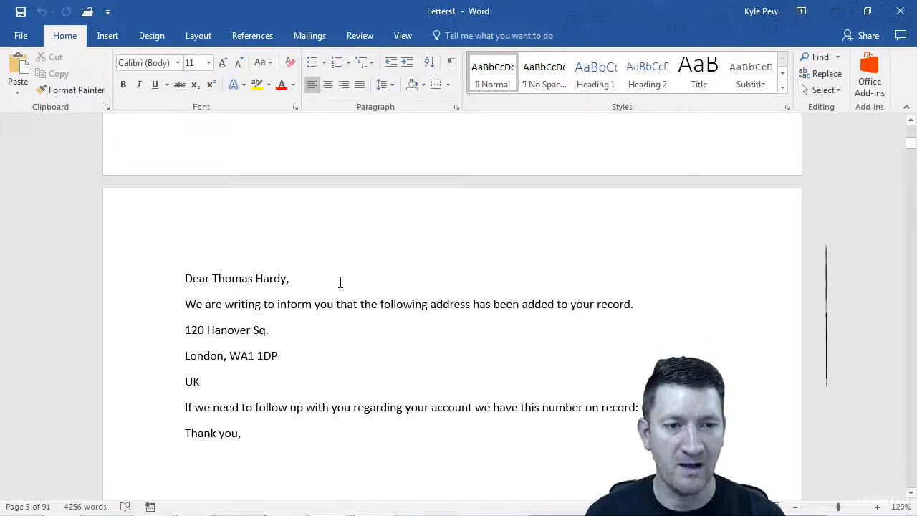
scroll(337, 286, "down", 5)
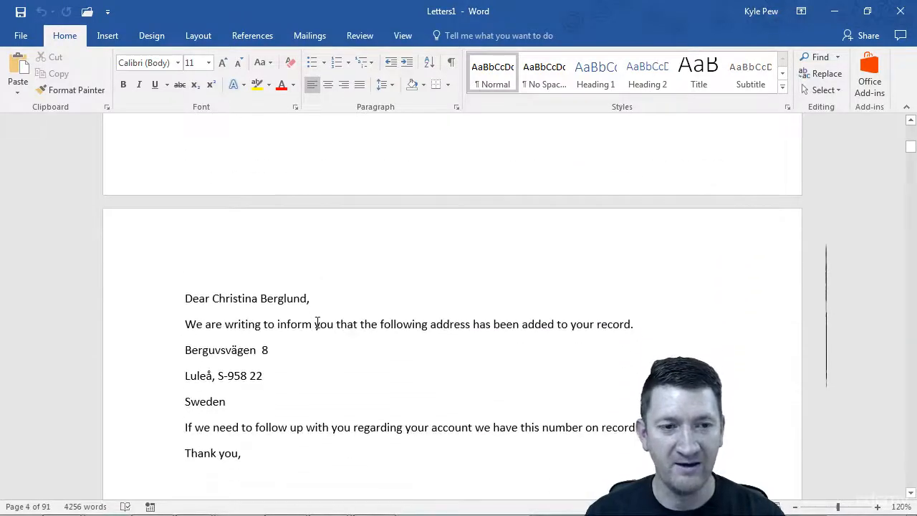
scroll(318, 321, "down", 10)
scroll(317, 334, "down", 8)
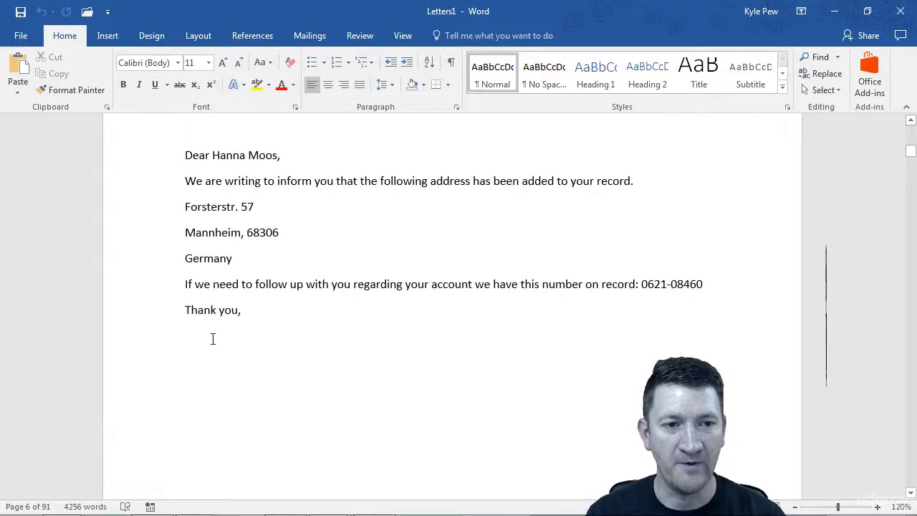
scroll(212, 338, "down", 12)
scroll(212, 338, "down", 8)
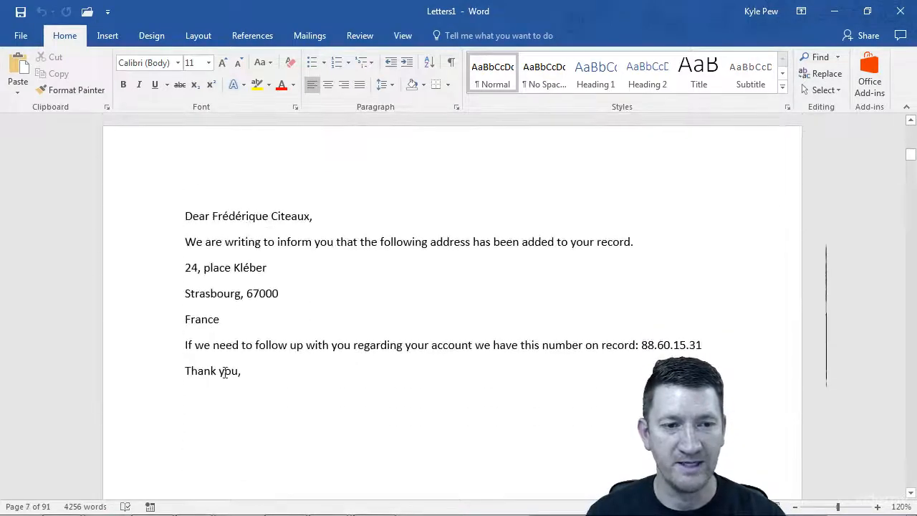
scroll(225, 372, "down", 10)
scroll(225, 372, "down", 10)
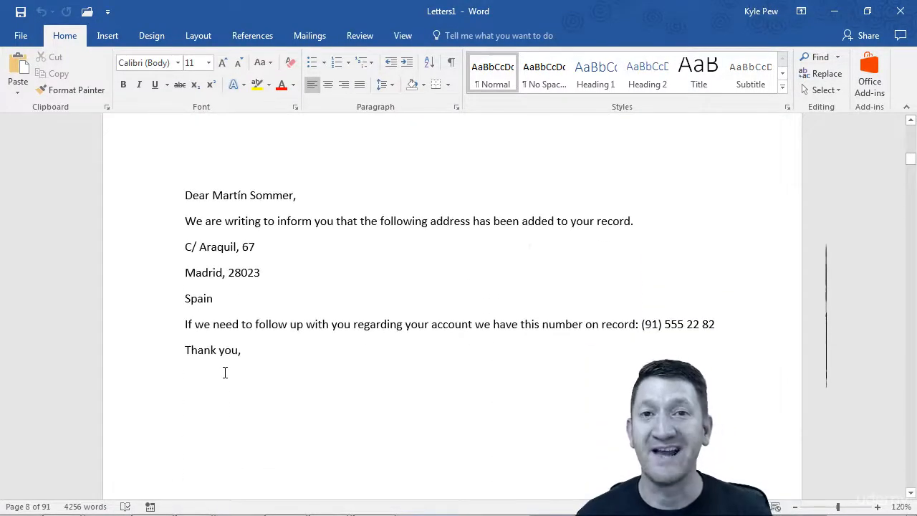